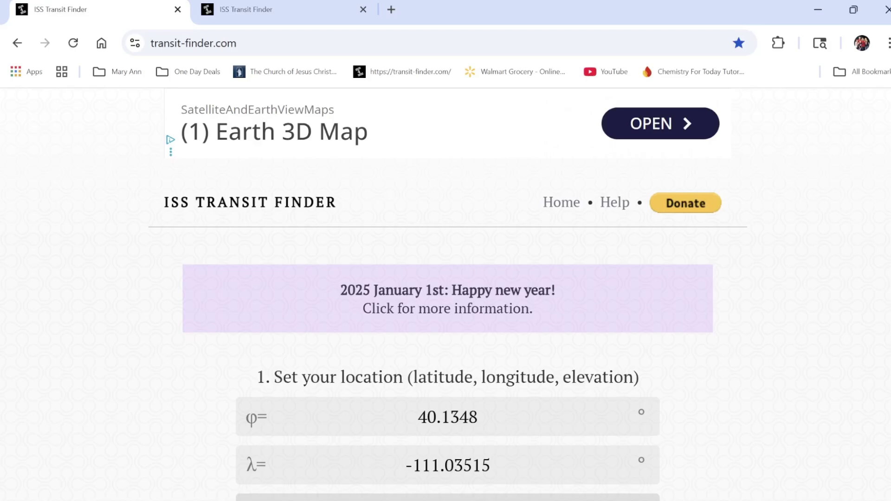
Examine the location, time span and travel distance settings of the transit search form.
scroll(447, 297, "down", 1)
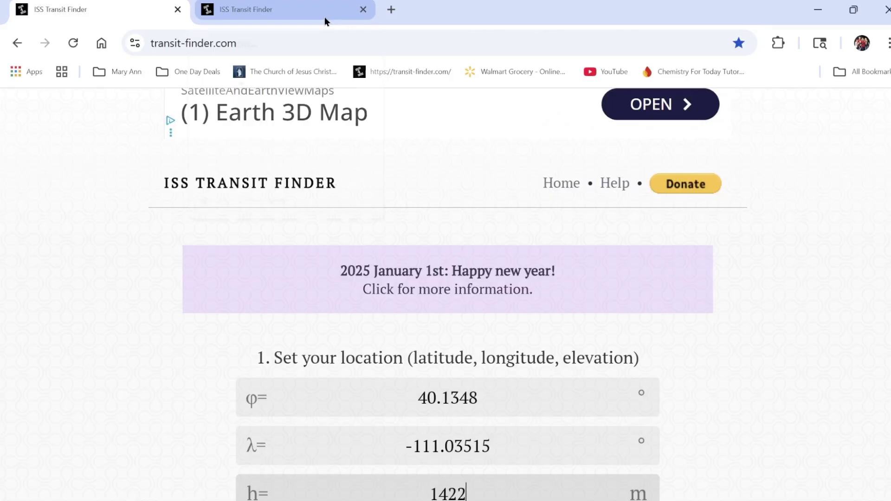
mouse_move(324, 21)
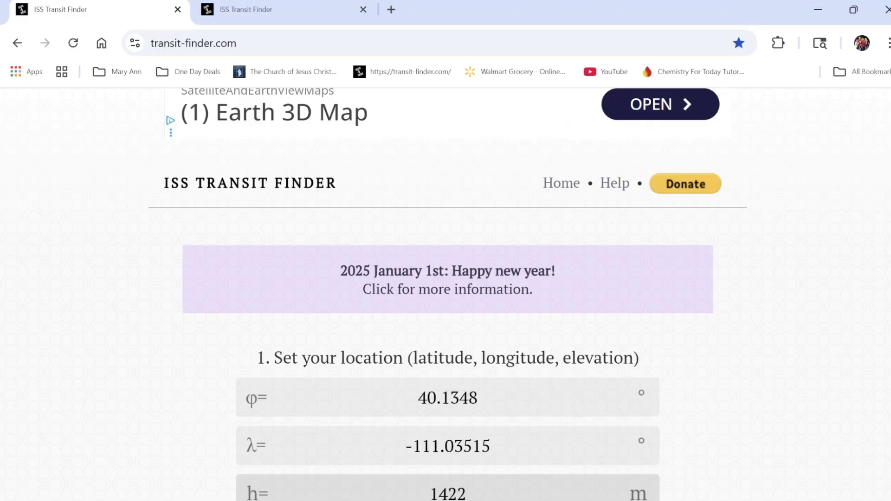
scroll(448, 295, "down", 3)
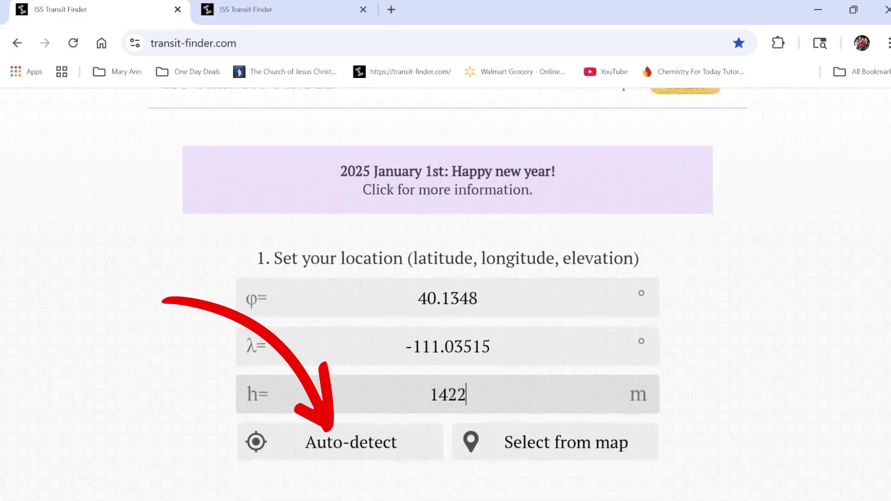
scroll(448, 294, "down", 1)
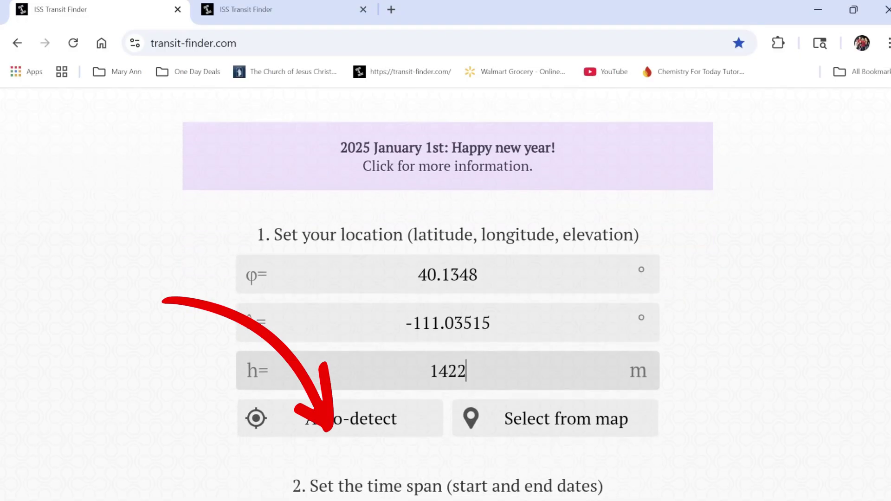
scroll(448, 295, "down", 1)
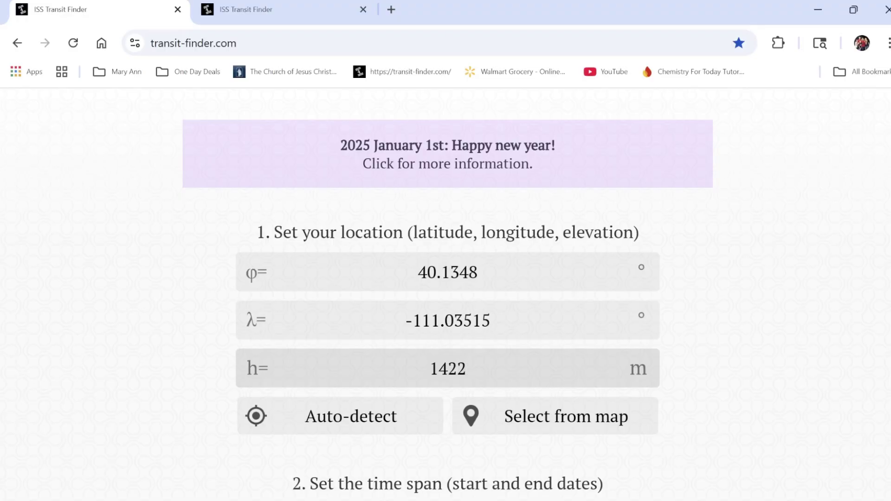
scroll(448, 295, "down", 2)
scroll(447, 295, "down", 2)
scroll(447, 294, "down", 2)
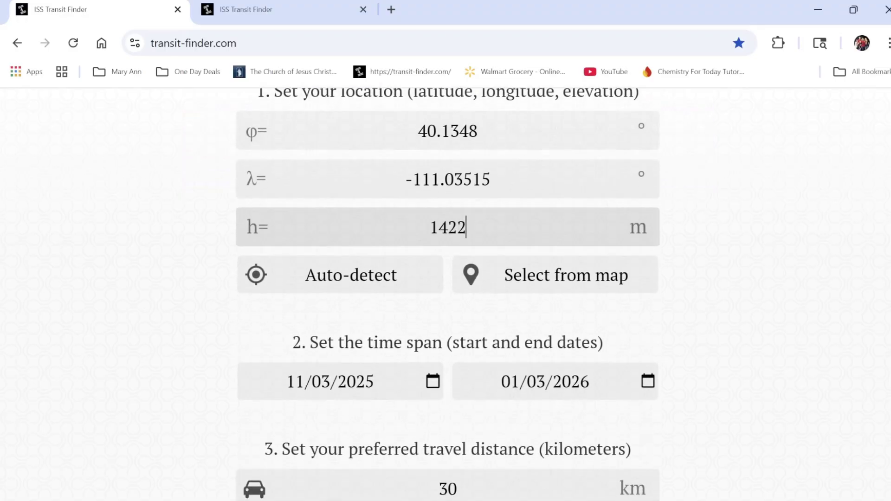
scroll(448, 295, "down", 2)
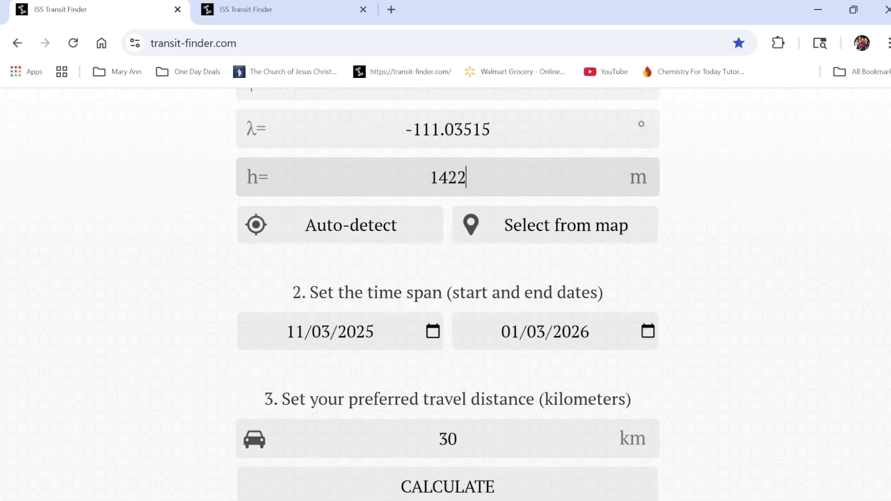
Switch to the second open ISS Transit Finder page and calculate transits for 11/03/2025 to 12/03/2025 within 30 km.
left_click(305, 10)
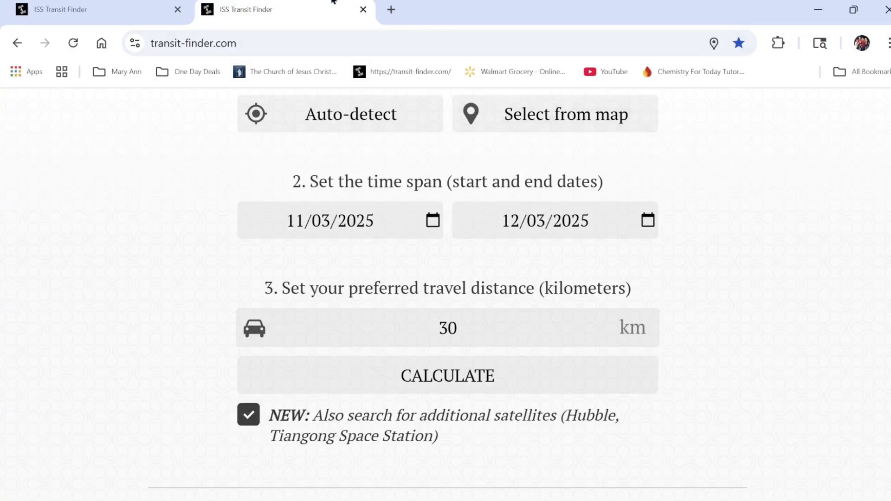
left_click(448, 377)
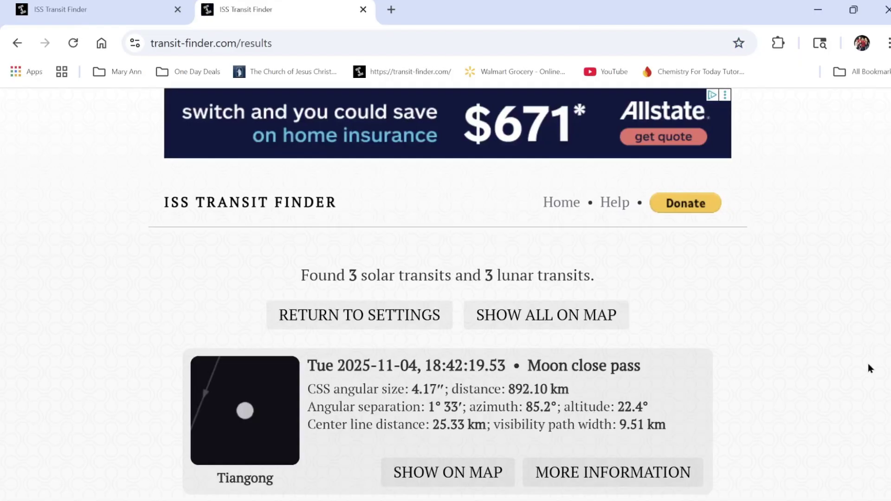
Examine the two Moon events of 2025-11-04 and highlight the transit duration of the ISS Moon transit.
scroll(447, 295, "down", 4)
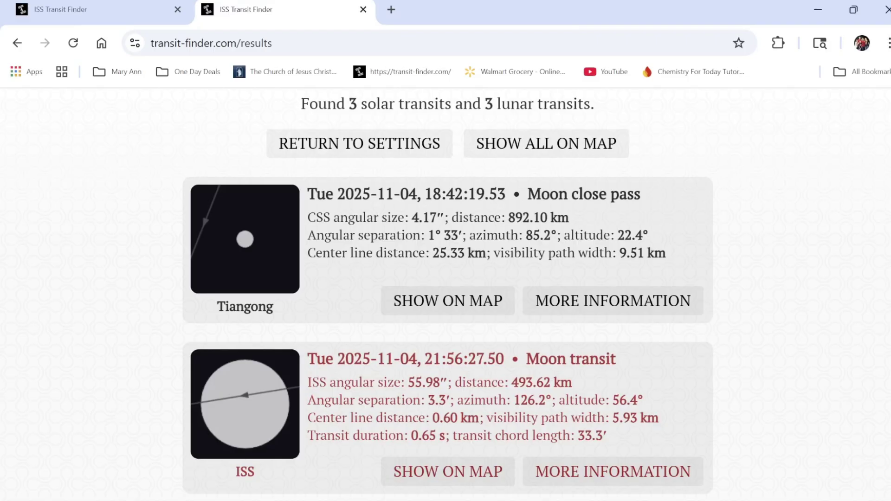
scroll(447, 294, "down", 3)
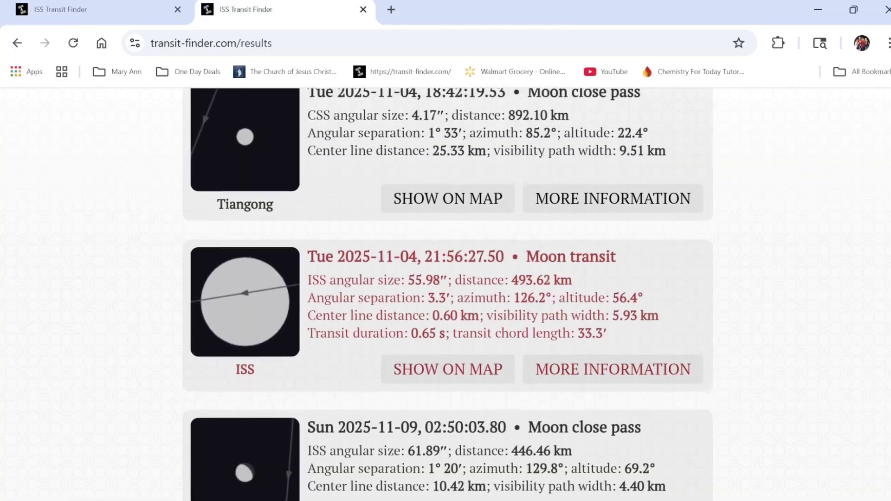
scroll(448, 294, "up", 2)
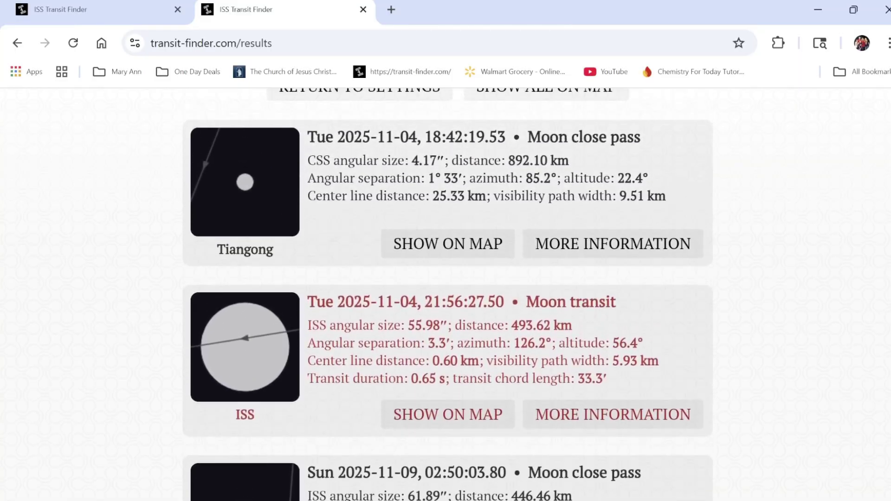
scroll(448, 294, "down", 1)
scroll(882, 206, "up", 1)
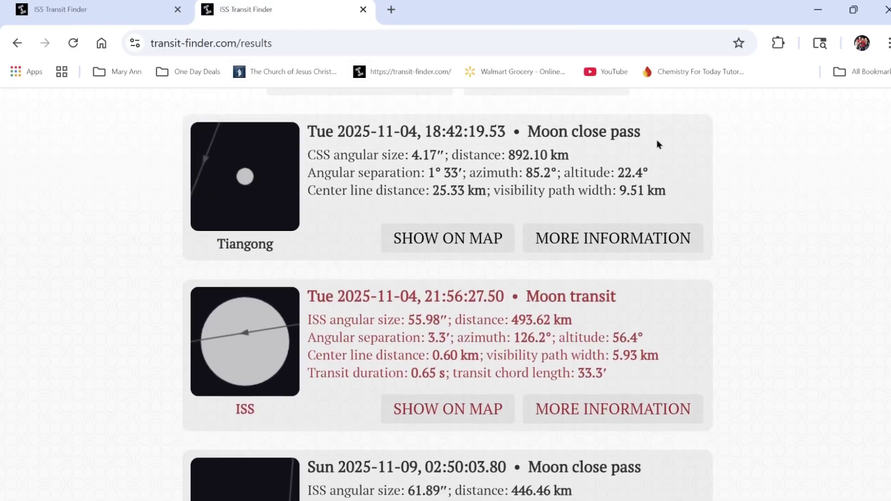
scroll(448, 294, "down", 2)
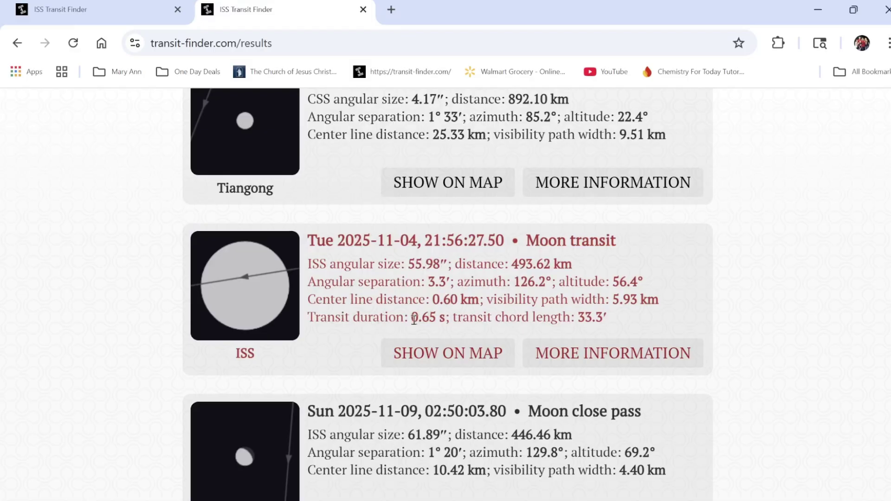
left_click_drag(310, 317, 439, 322)
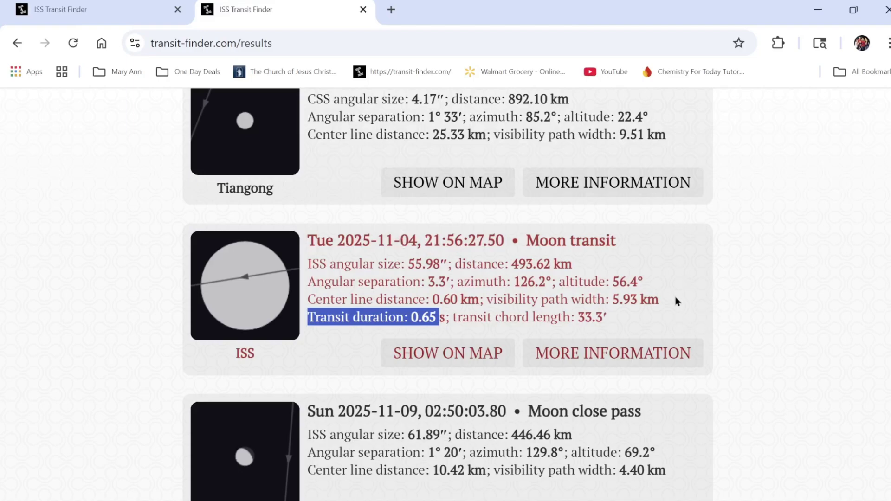
Expand the additional information for the 2025-11-04 ISS Moon transit and examine its details.
left_click(610, 353)
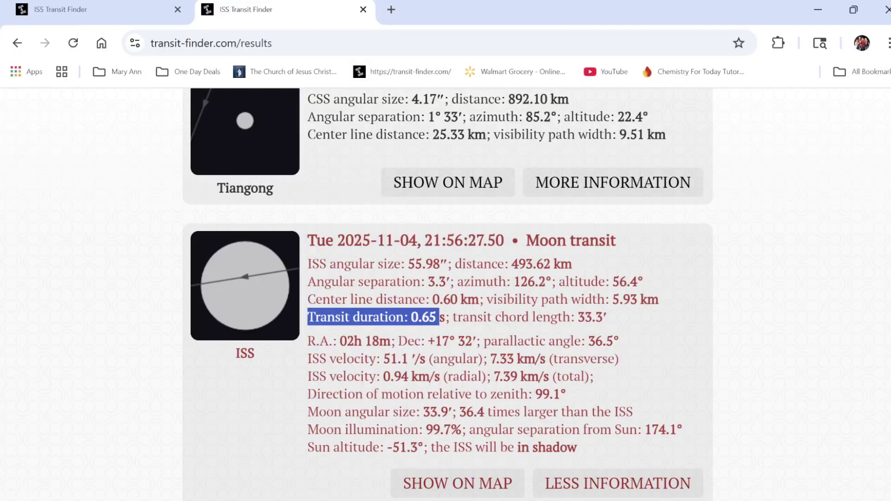
scroll(447, 293, "up", 1)
scroll(447, 292, "down", 1)
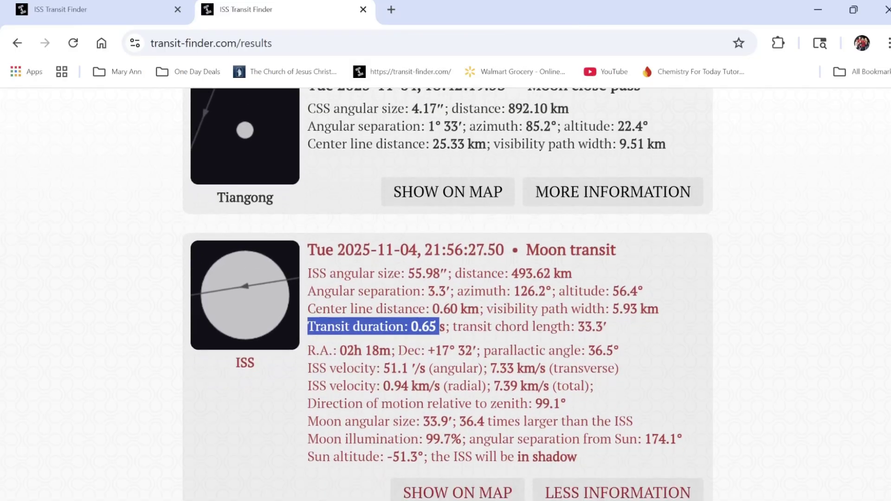
scroll(884, 274, "up", 3)
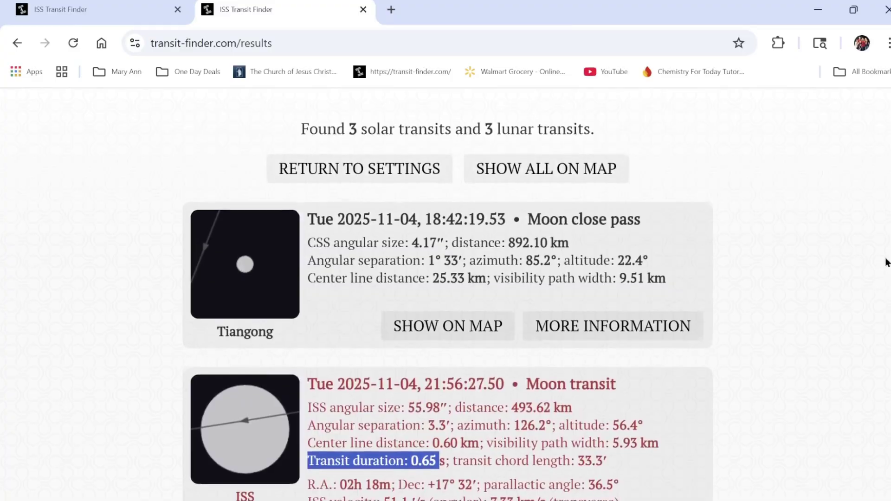
scroll(881, 298, "down", 3)
scroll(880, 288, "up", 2)
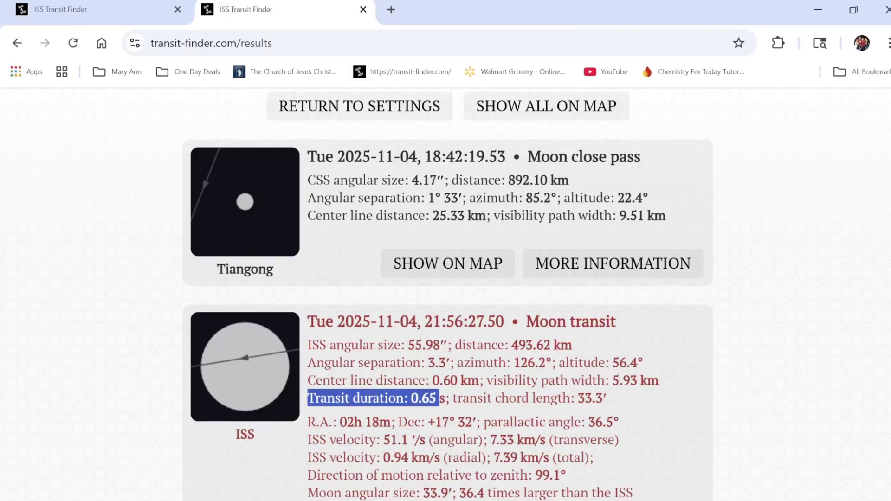
scroll(445, 292, "down", 3)
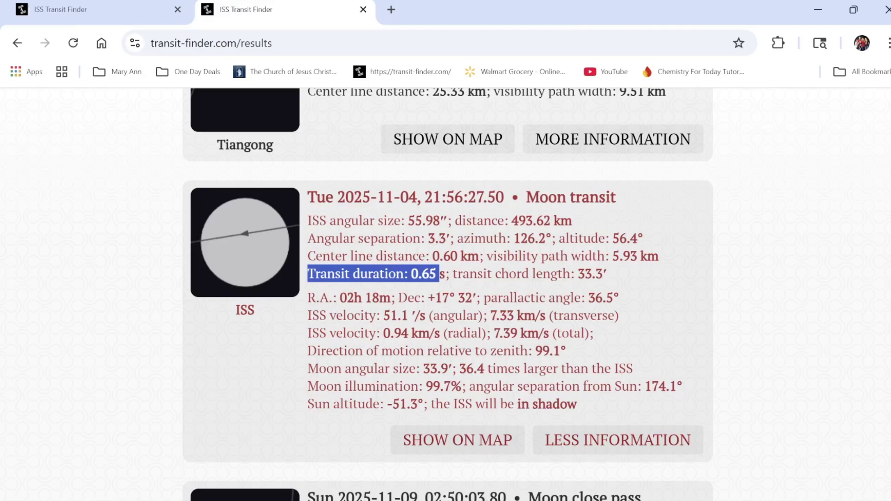
Review the whole list of Moon and Sun events through the 2025-12-01 Sun close pass, returning to the ISS Moon transit.
scroll(448, 294, "down", 5)
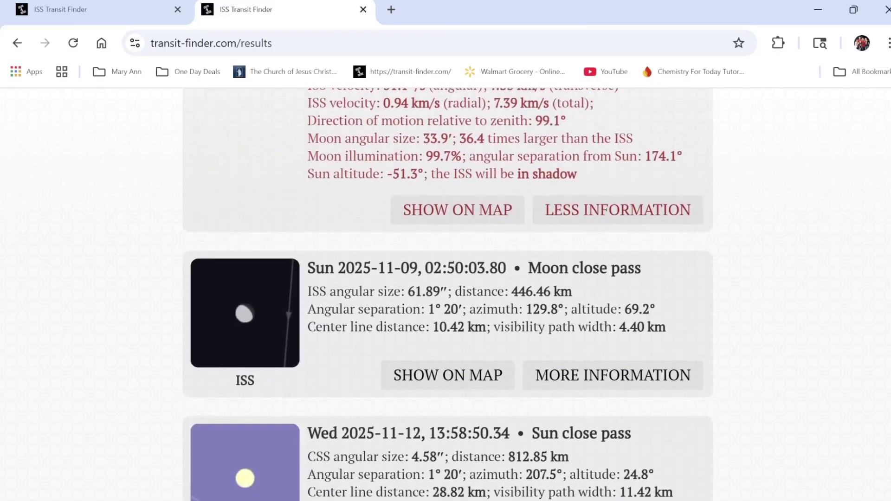
scroll(886, 357, "down", 7)
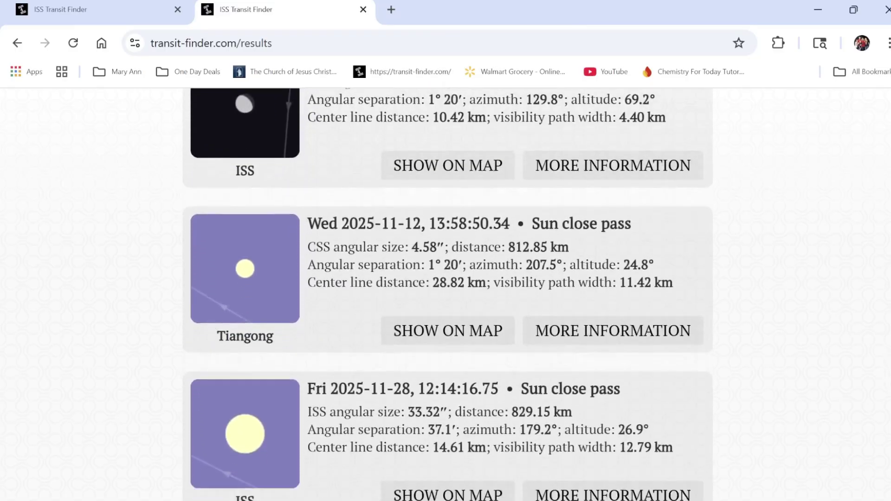
scroll(447, 294, "down", 5)
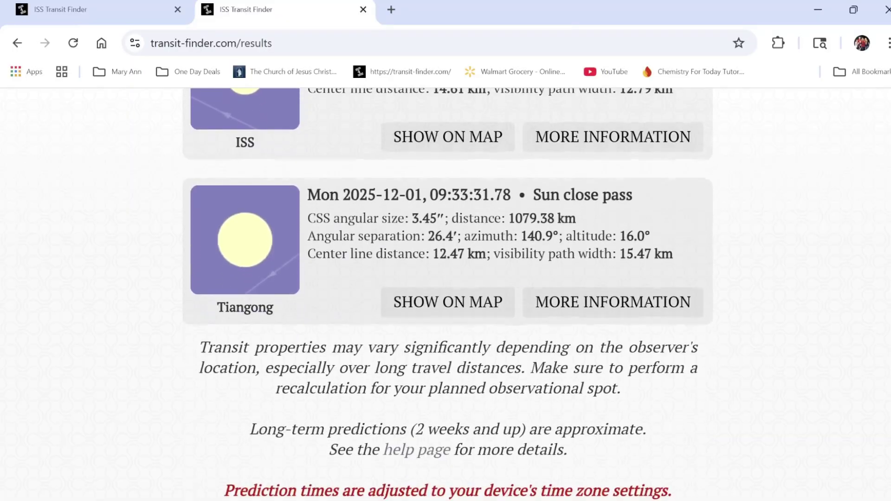
scroll(447, 294, "down", 2)
scroll(447, 294, "up", 5)
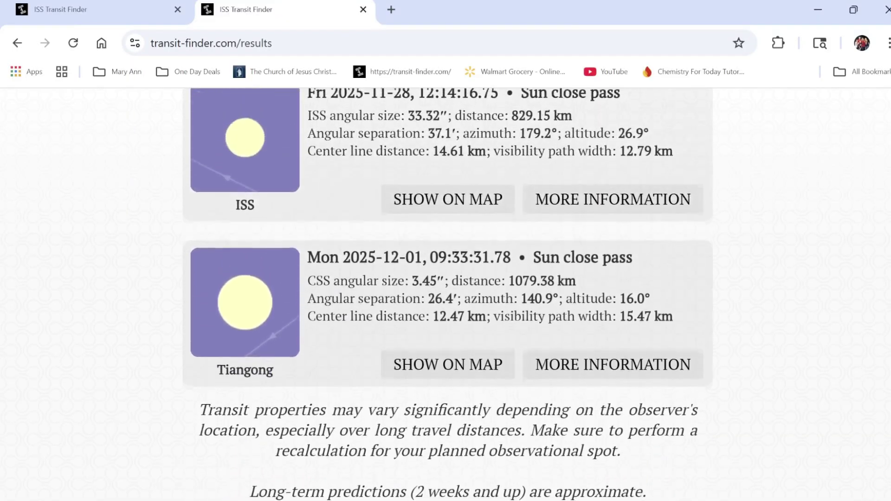
scroll(865, 195, "up", 15)
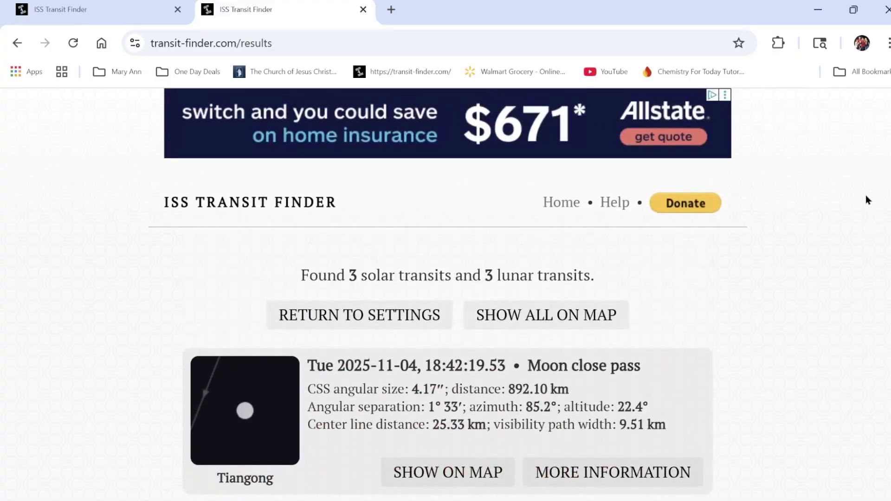
scroll(870, 221, "down", 6)
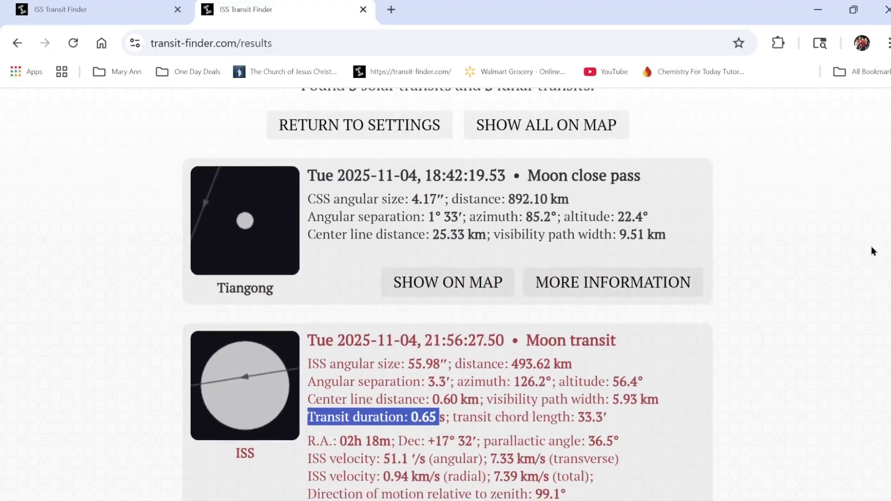
scroll(871, 293, "down", 14)
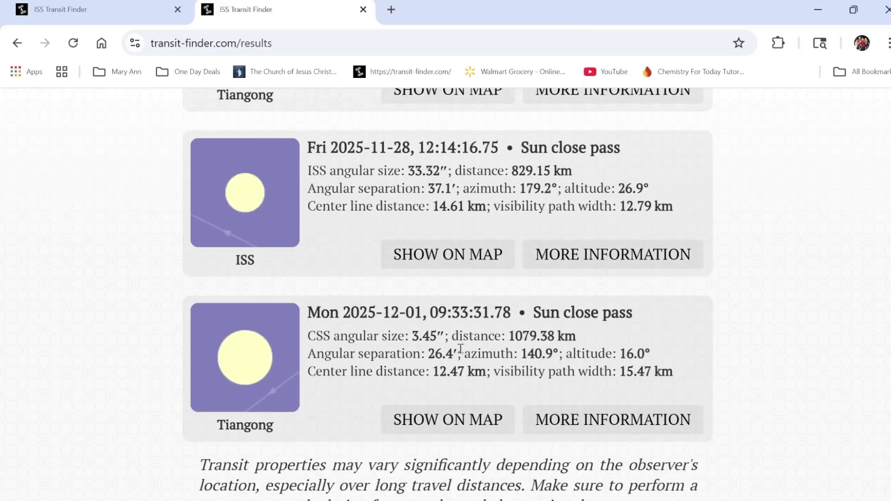
scroll(875, 425, "up", 7)
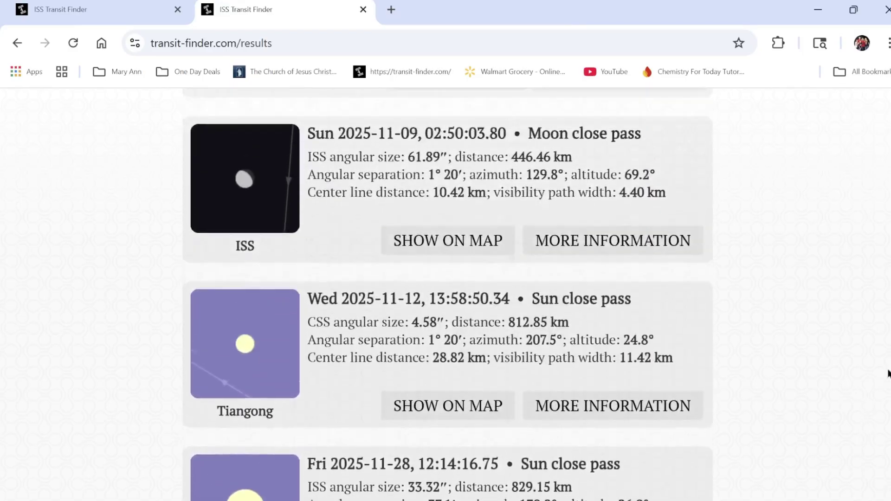
scroll(887, 373, "up", 13)
scroll(859, 227, "down", 2)
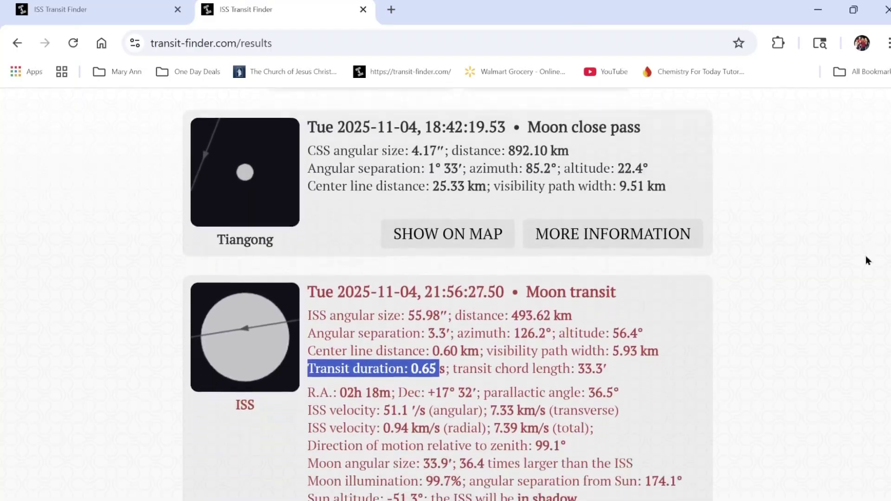
scroll(866, 257, "down", 2)
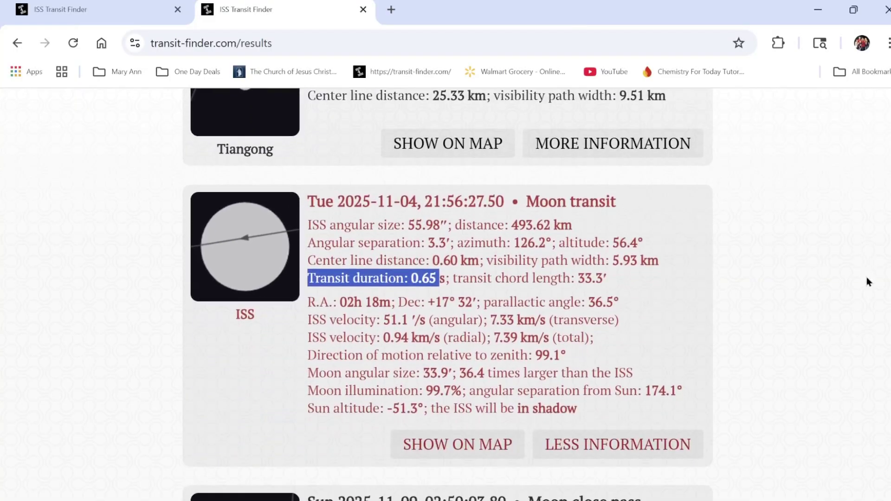
scroll(872, 287, "down", 15)
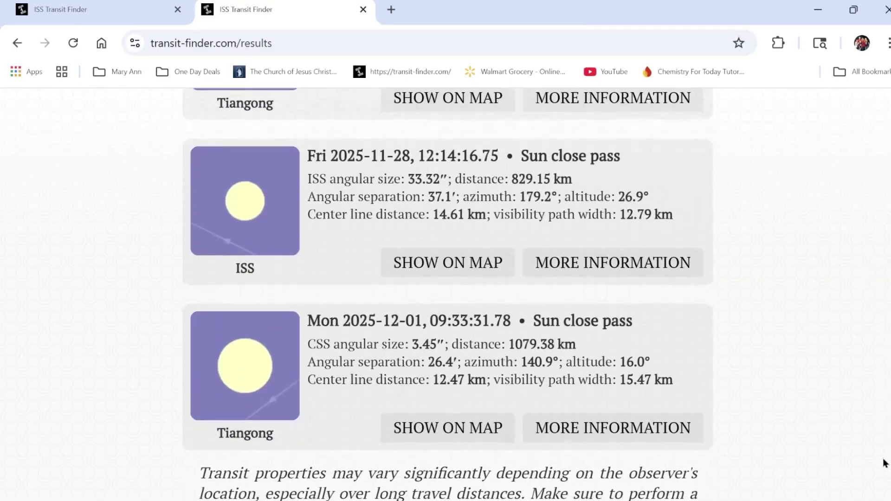
scroll(883, 462, "down", 2)
scroll(880, 432, "up", 4)
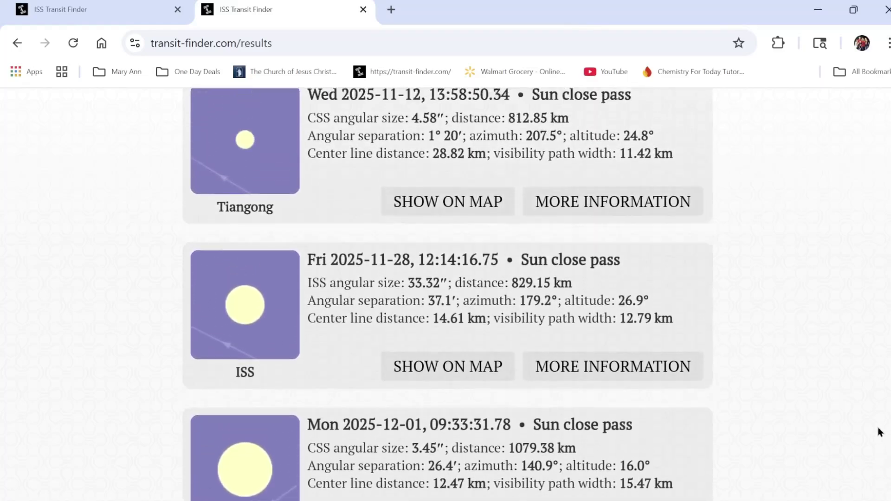
scroll(880, 432, "up", 1)
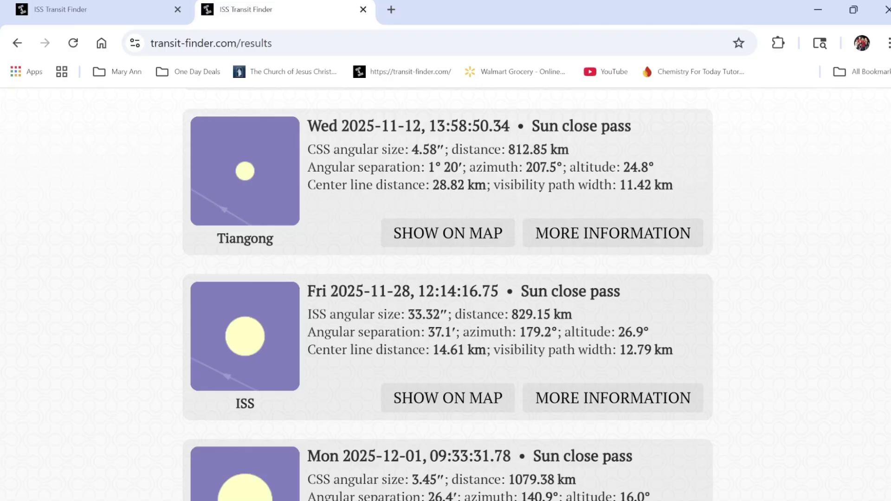
scroll(880, 278, "up", 5)
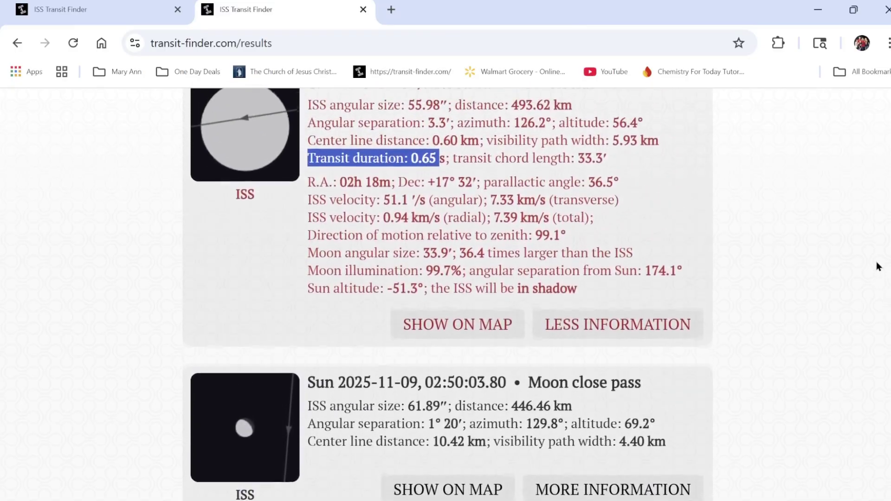
scroll(867, 229, "up", 5)
scroll(857, 201, "down", 3)
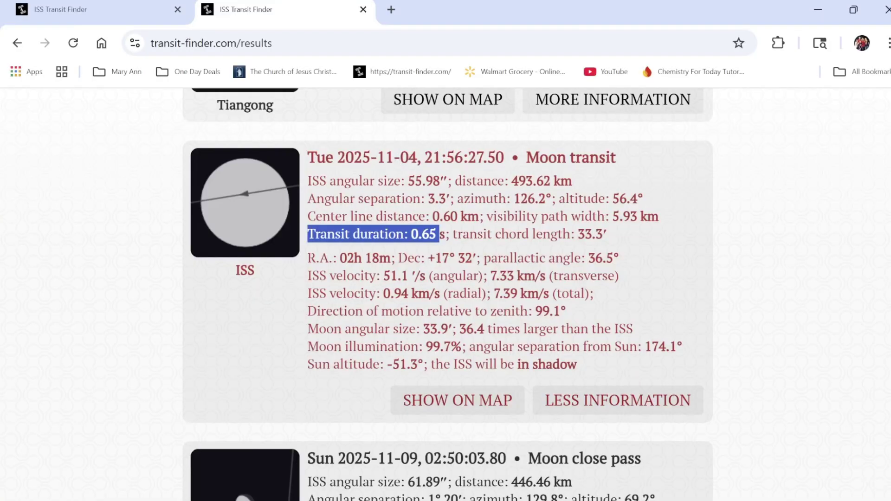
Examine the Moon and Sun close passes from 2025-11-09 to 2025-12-01 and the prediction accuracy and time zone notes below them.
scroll(448, 294, "down", 18)
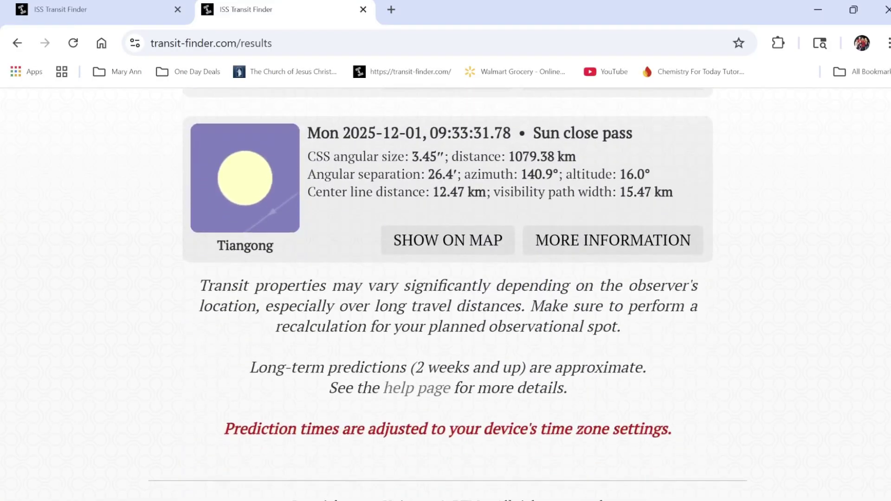
scroll(853, 297, "up", 18)
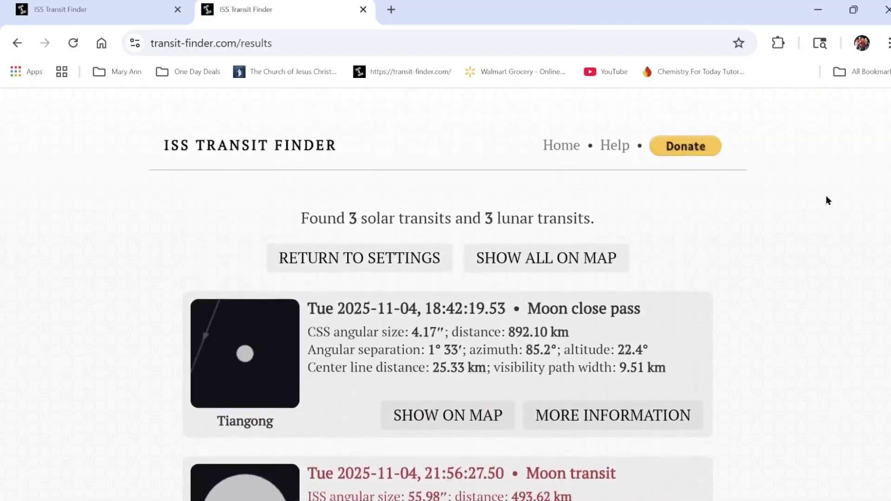
scroll(826, 214, "down", 5)
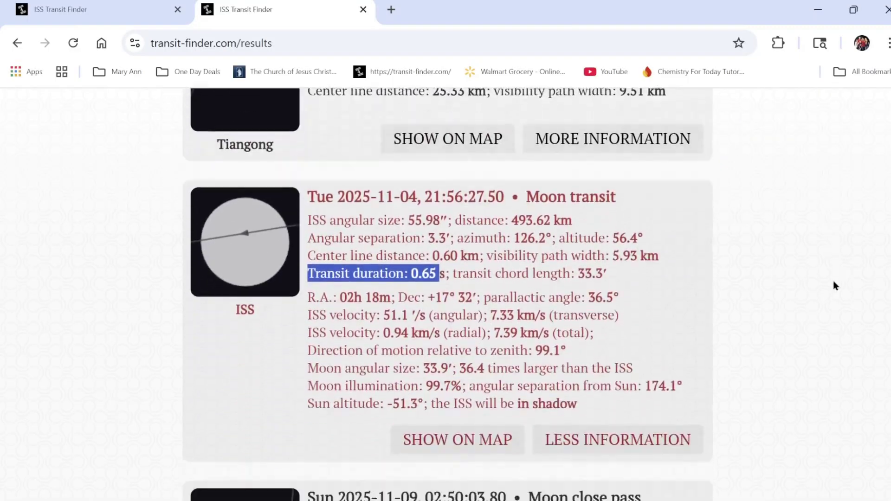
scroll(834, 288, "down", 6)
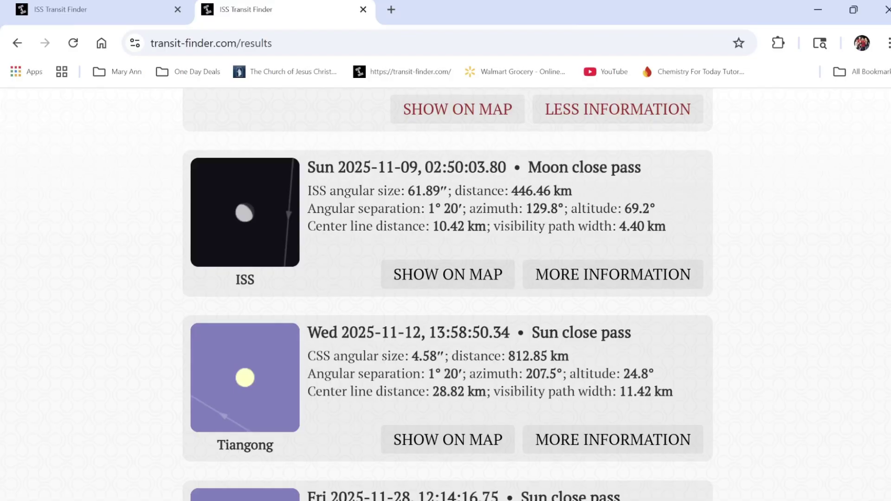
scroll(447, 297, "down", 2)
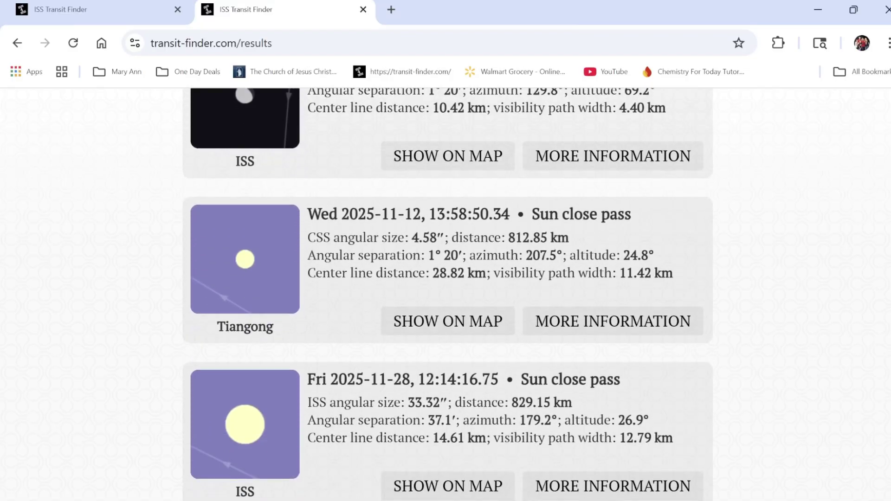
scroll(447, 297, "down", 7)
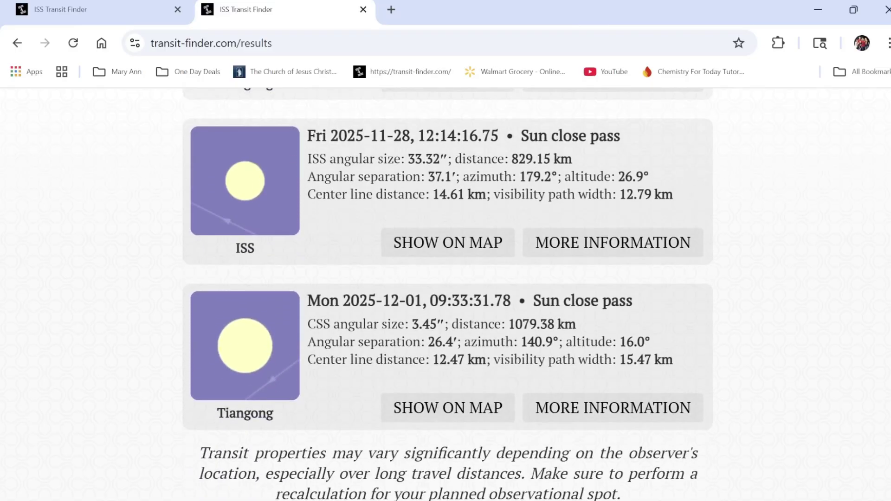
scroll(447, 297, "down", 2)
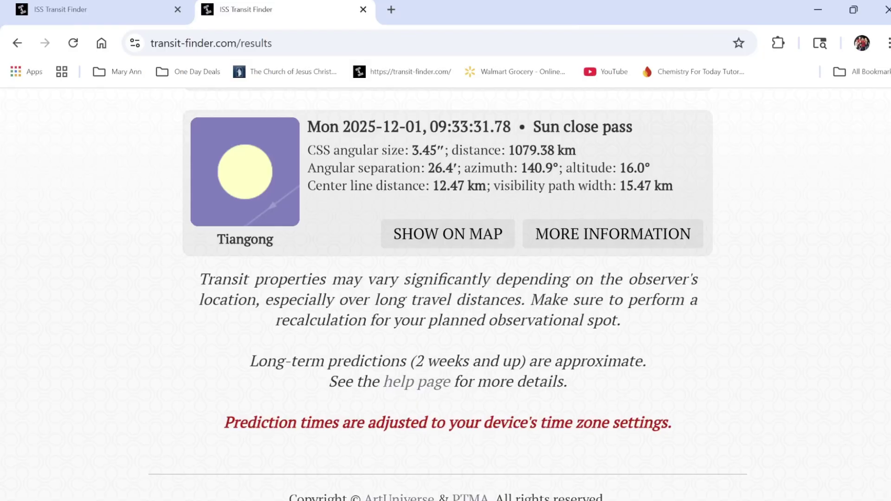
Return to the 2025-11-04 ISS Moon transit and clear the text highlight on its transit duration.
scroll(447, 294, "up", 3)
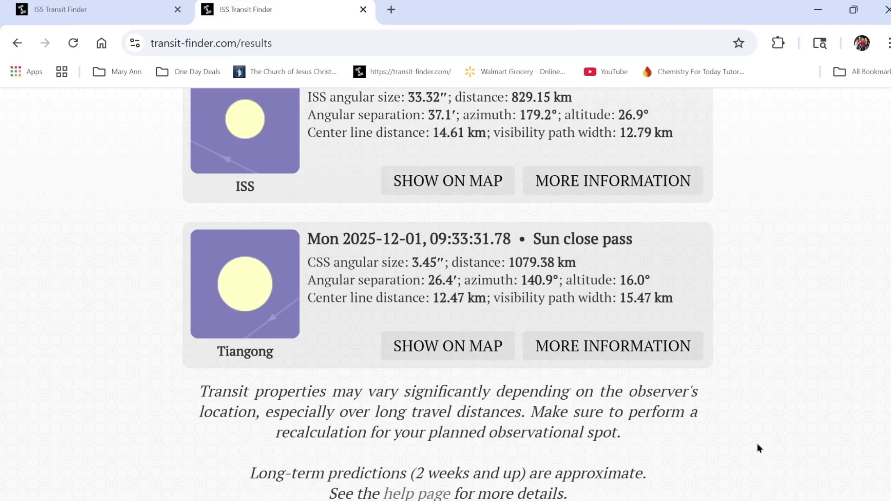
scroll(865, 304, "up", 20)
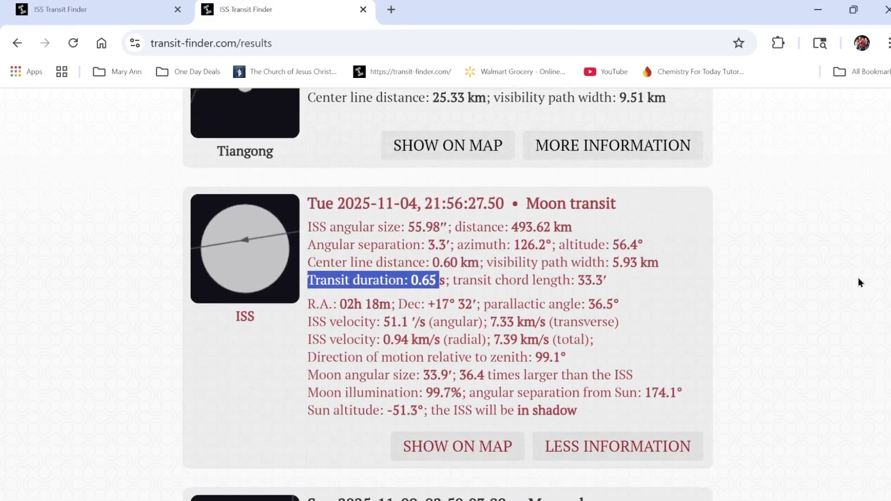
left_click(697, 297)
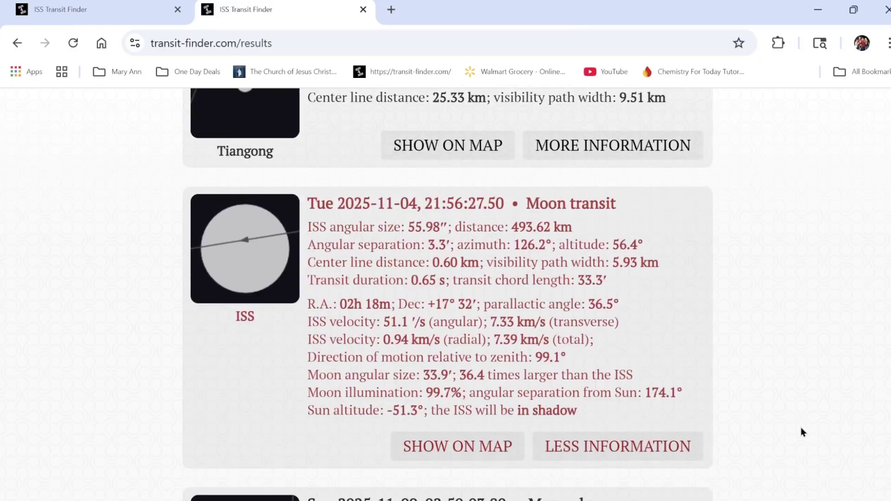